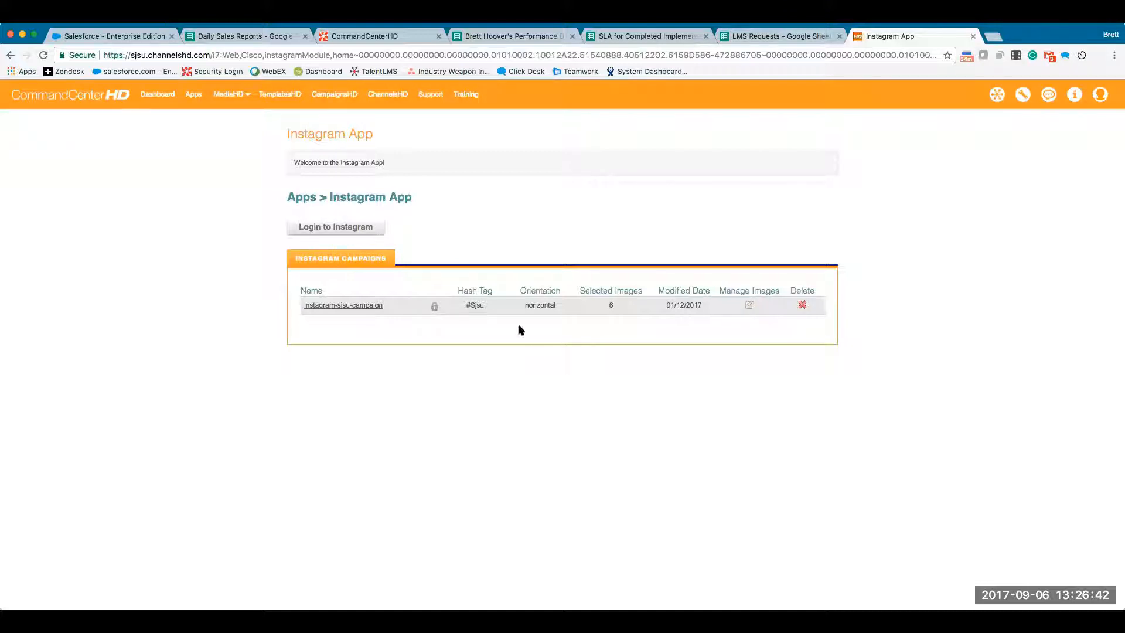
# Step: Log in to Instagram and start a new Instagram campaign
pyautogui.click(333, 236)
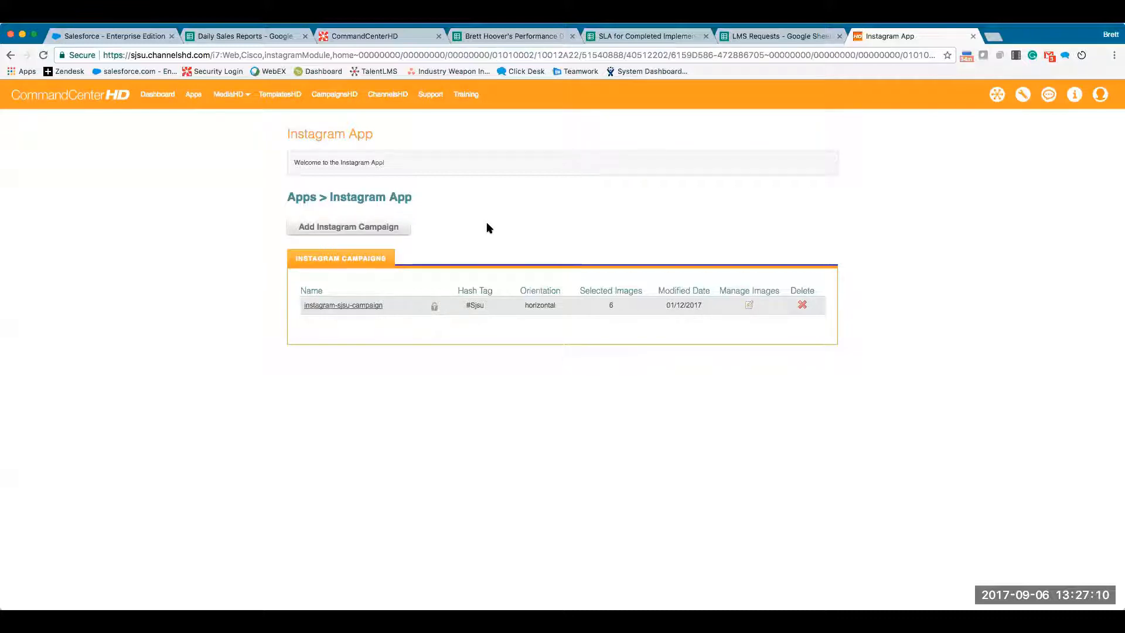
pyautogui.click(351, 227)
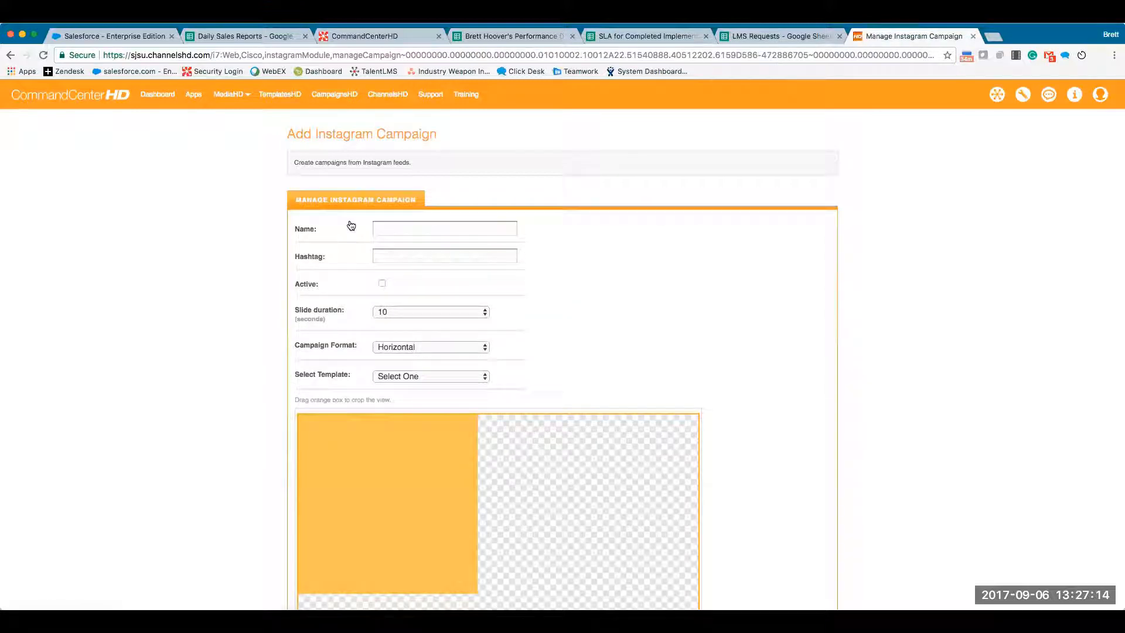
pyautogui.scroll(-2, 810, 322)
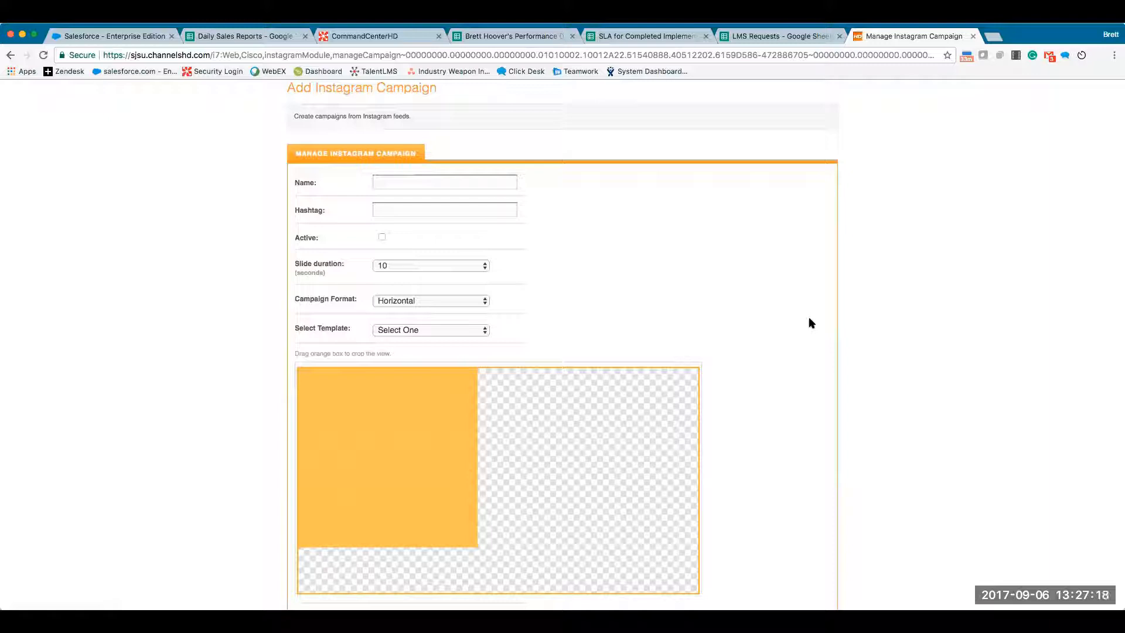
# Step: Name the campaign Training Instagram, give it the hashtag SJSU and make it active
pyautogui.click(475, 184)
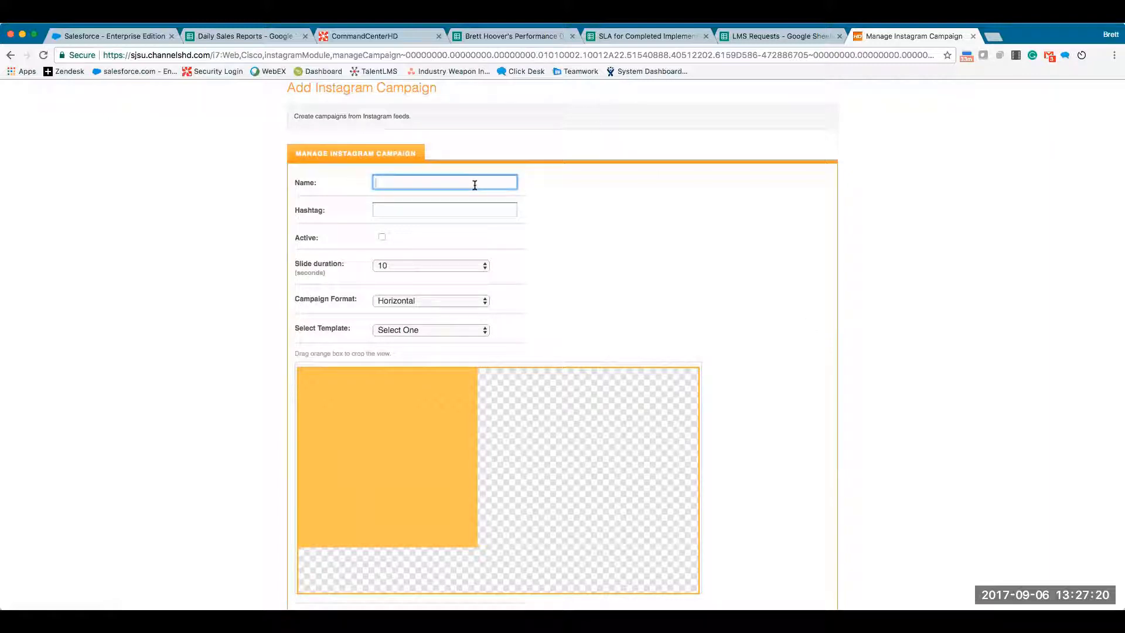
pyautogui.write('Training Instagram')
pyautogui.click(423, 208)
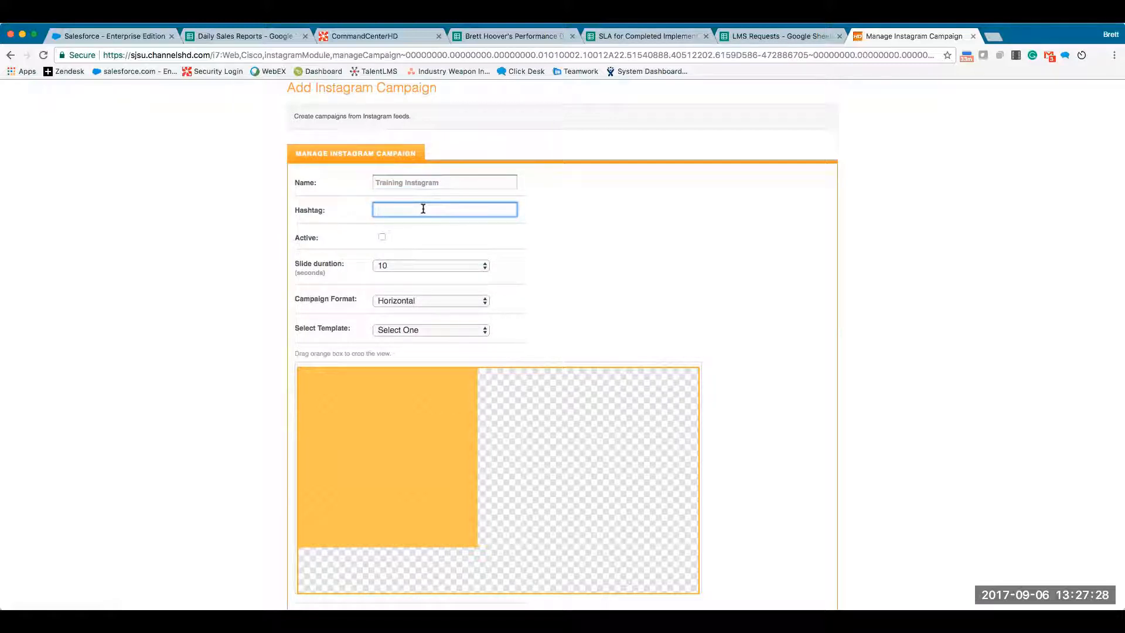
pyautogui.write('SJSU')
pyautogui.click(381, 237)
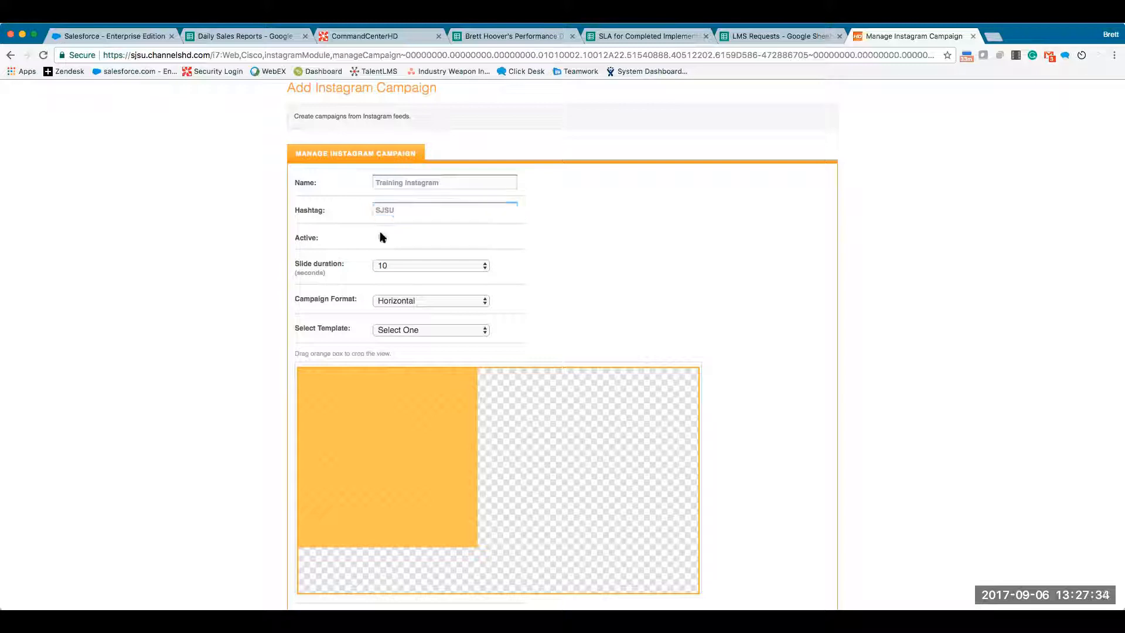
# Step: Use a slide duration of 10 seconds and the Horizontal campaign format
pyautogui.click(465, 266)
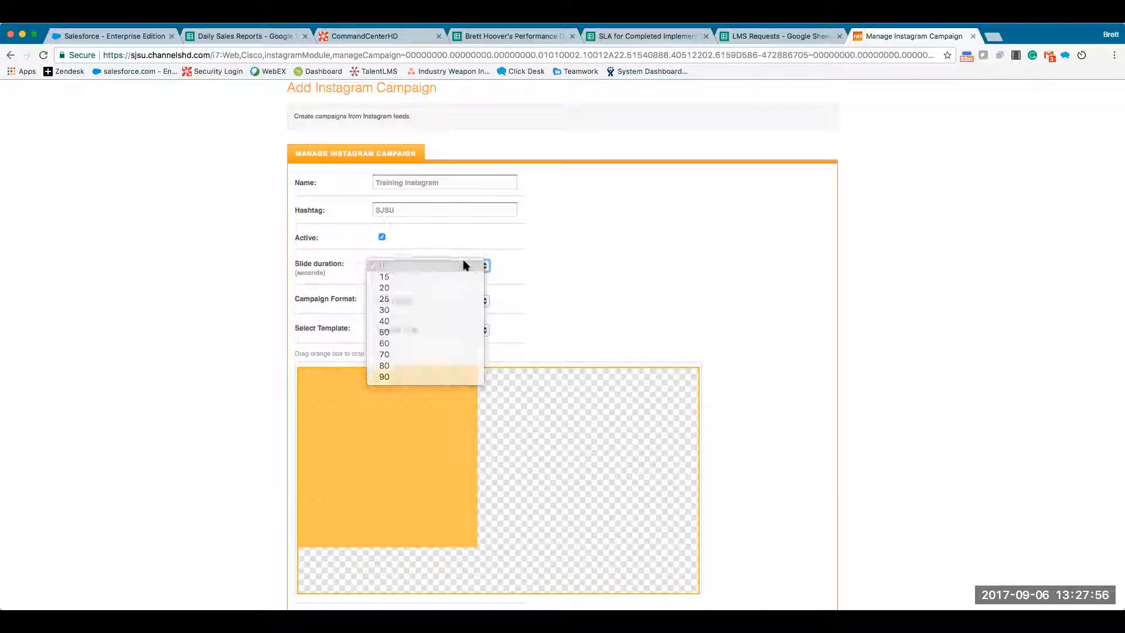
pyautogui.click(464, 263)
pyautogui.scroll(-2, 630, 302)
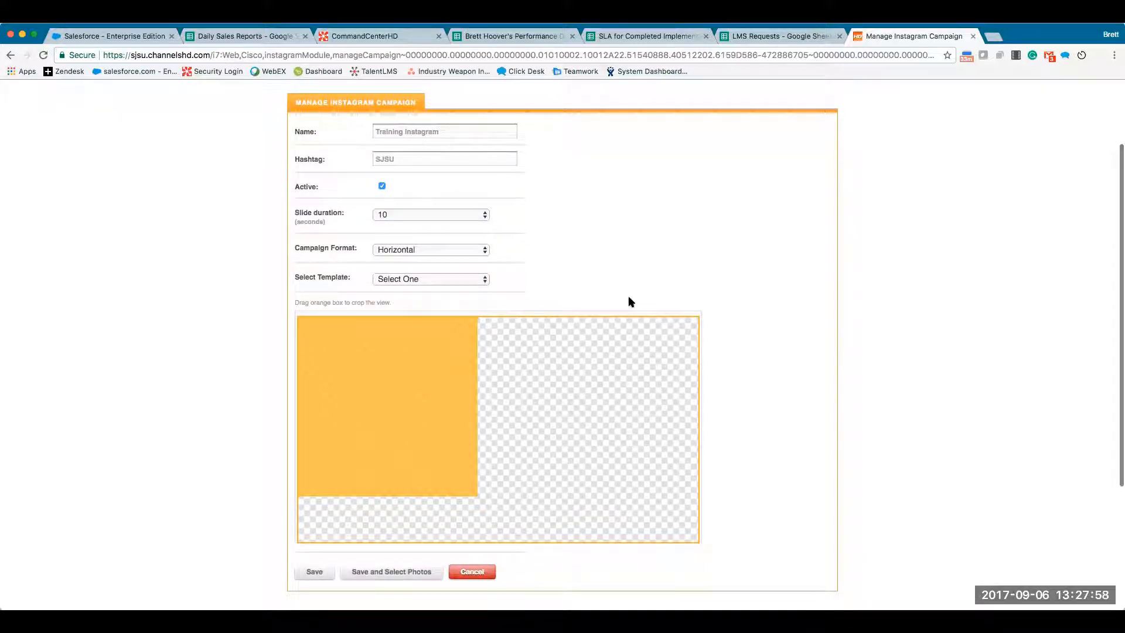
pyautogui.click(452, 249)
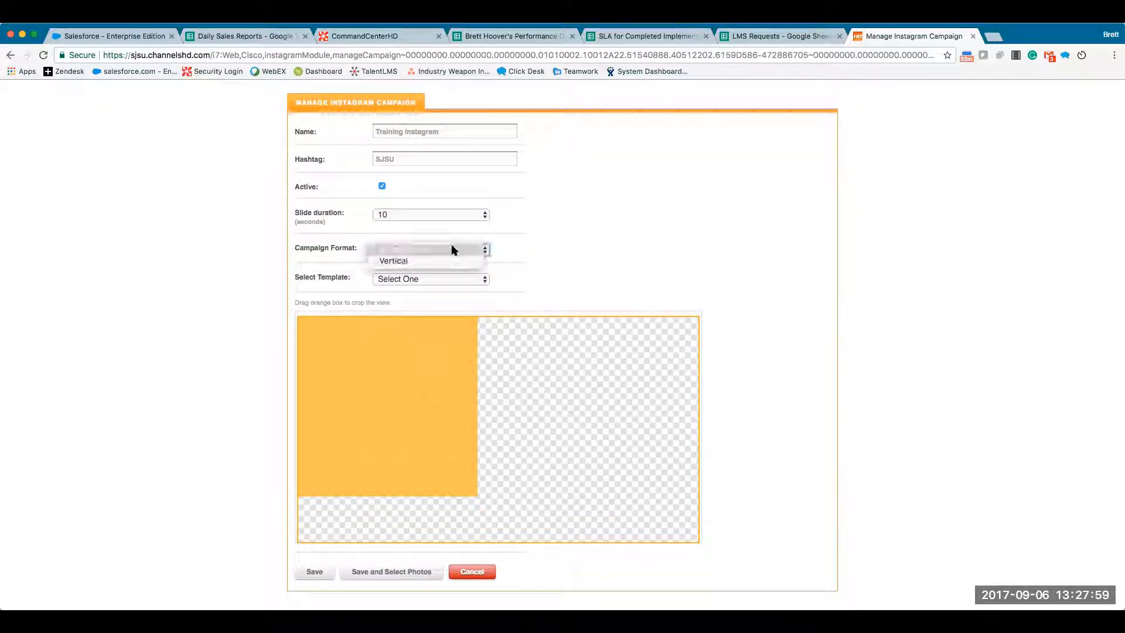
pyautogui.click(609, 250)
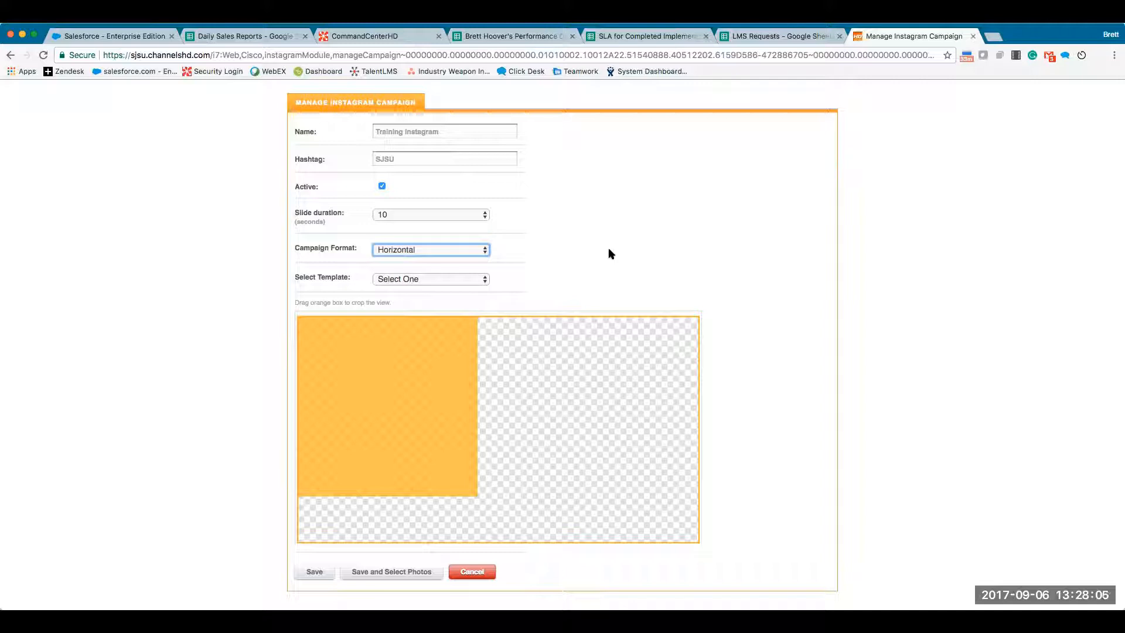
# Step: Apply the test-instagram template and move the orange crop box to about the middle of the preview
pyautogui.click(475, 278)
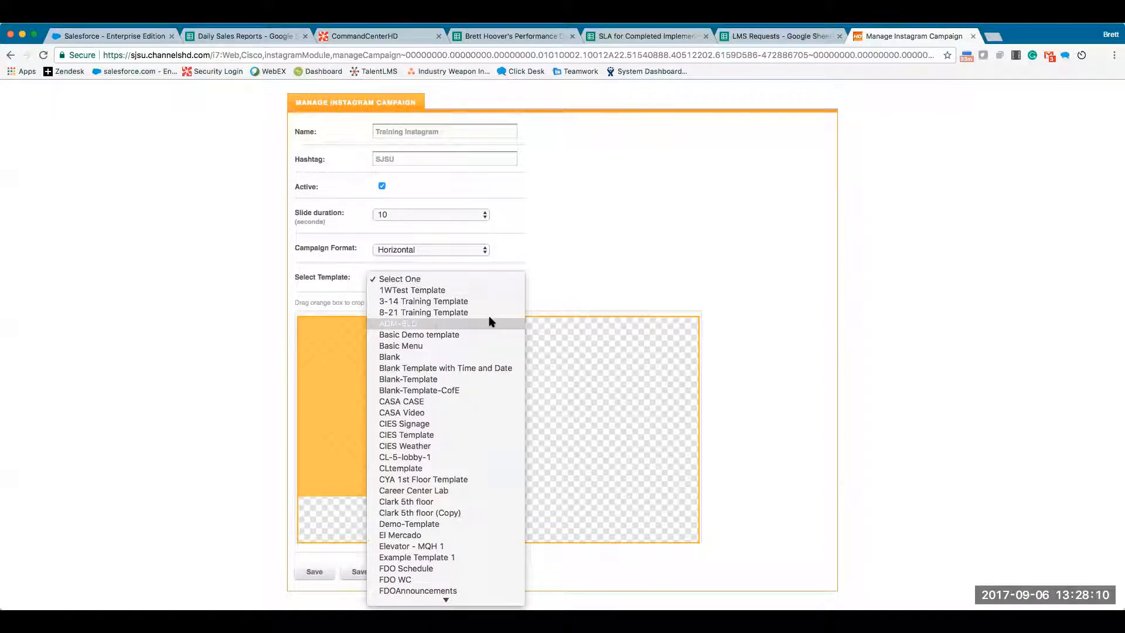
pyautogui.scroll(-5, 492, 321)
pyautogui.scroll(-7, 489, 321)
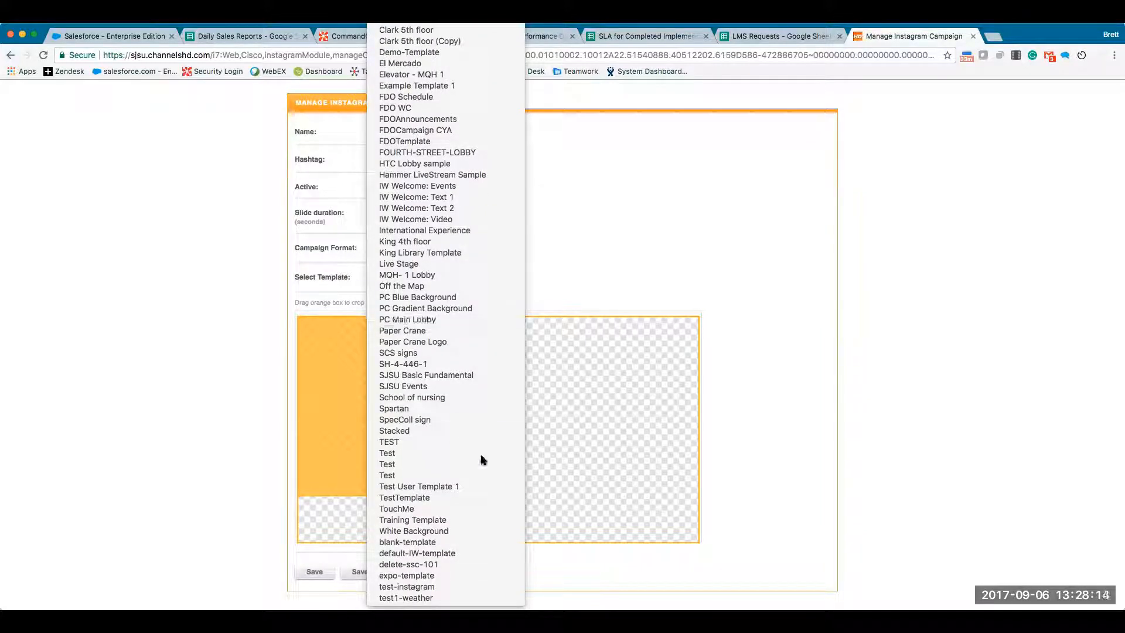
pyautogui.click(486, 587)
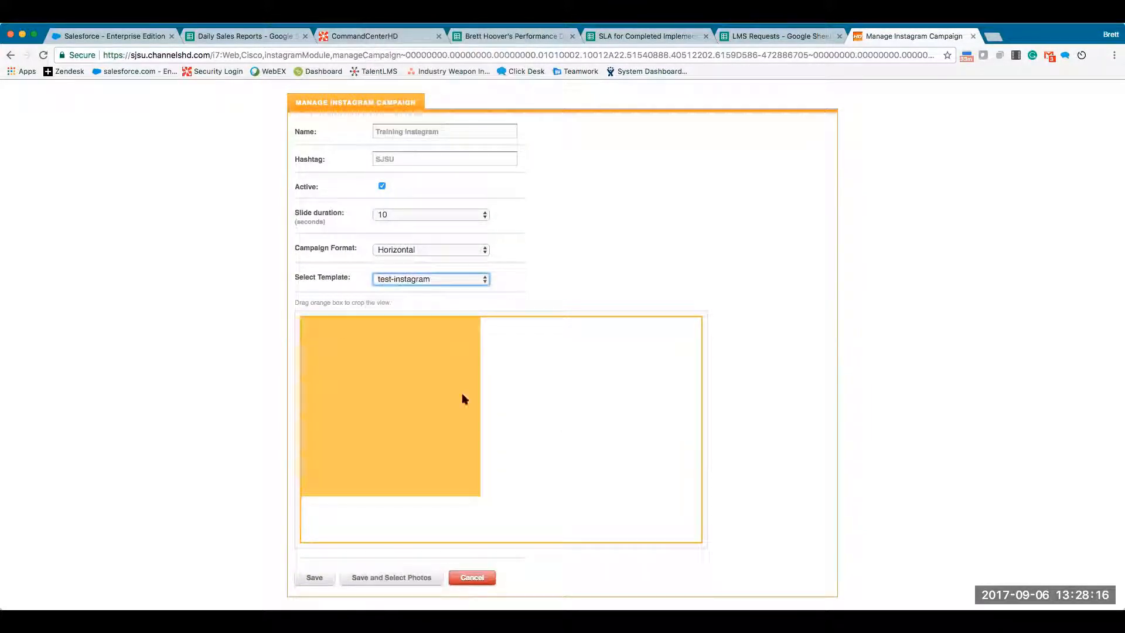
pyautogui.moveTo(600, 441); pyautogui.dragTo(601, 412)
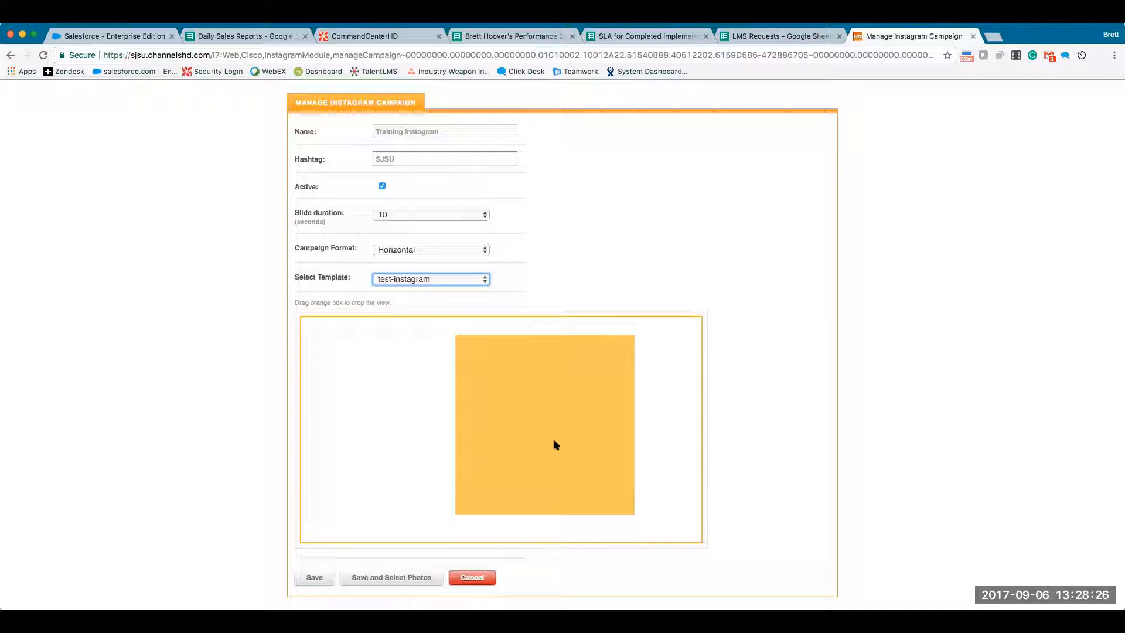
pyautogui.moveTo(552, 407)
pyautogui.mouseDown()
pyautogui.moveTo(592, 435)
pyautogui.moveTo(543, 417)
pyautogui.moveTo(567, 414)
pyautogui.moveTo(489, 420)
pyautogui.moveTo(550, 419)
pyautogui.mouseUp()
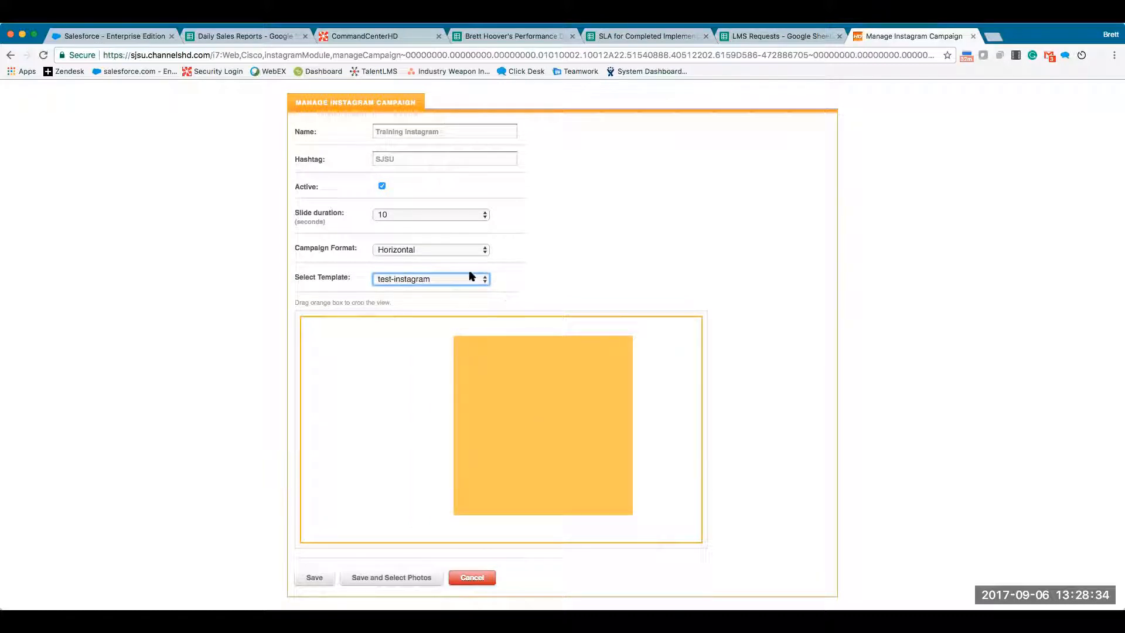
# Step: Switch the template to IW Welcome: Text 1 and reposition the crop box over the blue area
pyautogui.click(478, 279)
pyautogui.scroll(8, 456, 175)
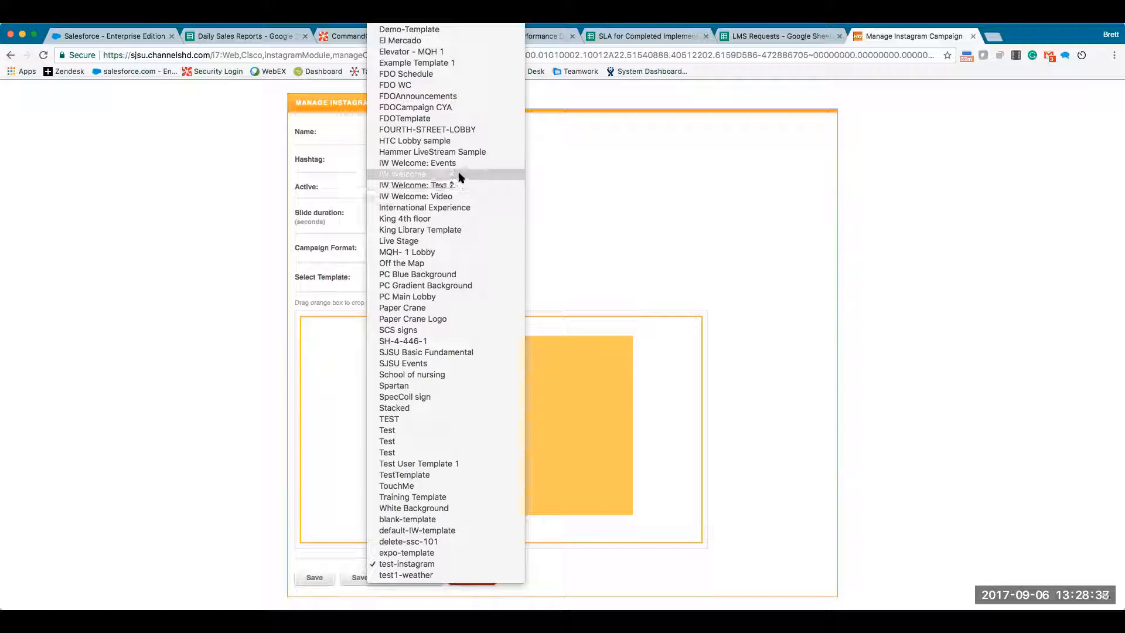
pyautogui.click(463, 176)
pyautogui.moveTo(528, 432); pyautogui.dragTo(560, 425)
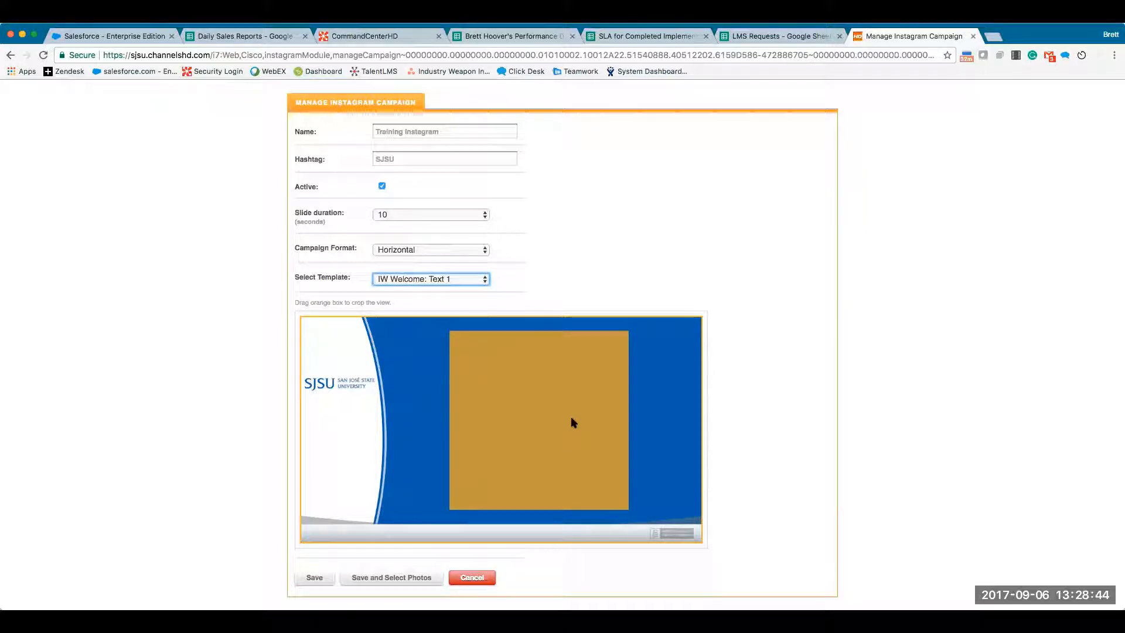
# Step: Save the campaign and select the Pizza & Chill, SJSU Day, ΣΘΨ and Churro Night photos from the most recent images
pyautogui.click(402, 583)
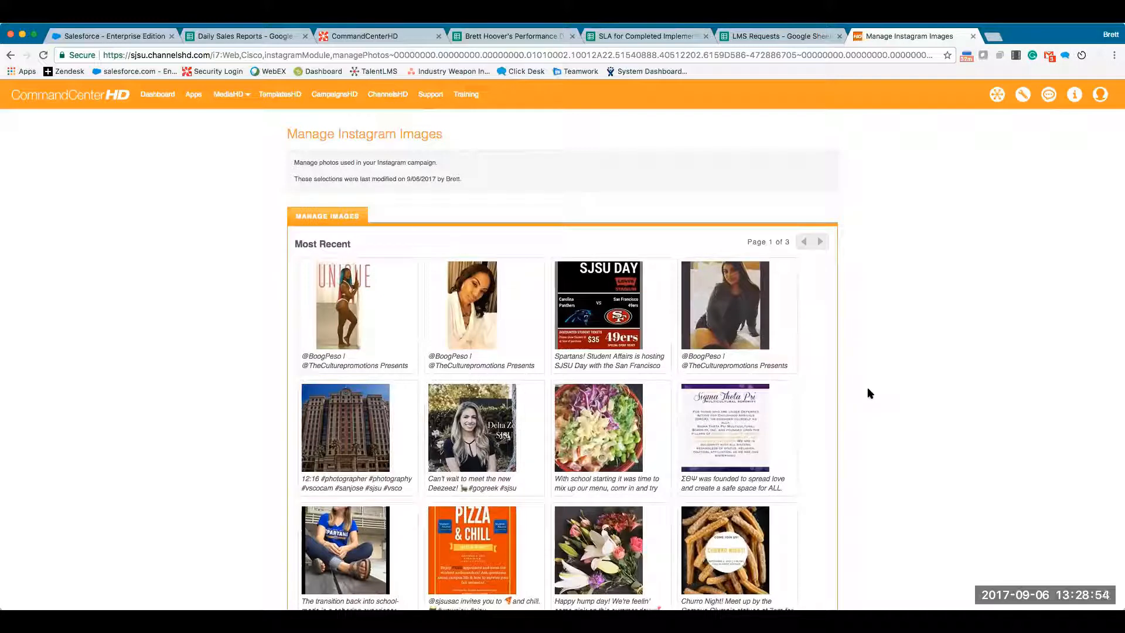
pyautogui.scroll(-2, 868, 393)
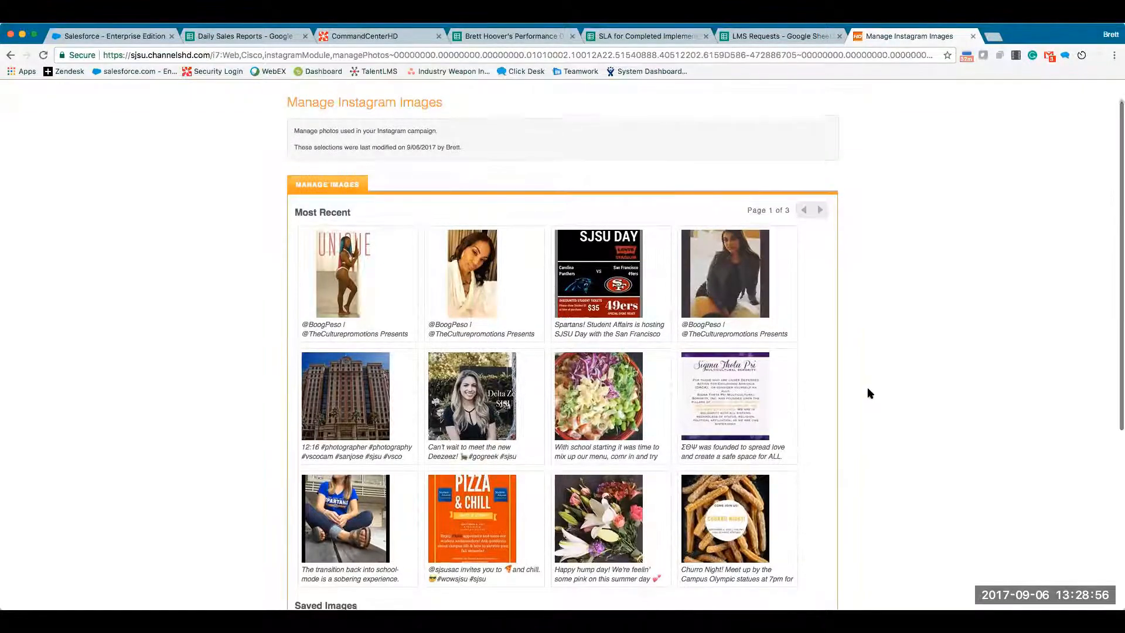
pyautogui.scroll(-2, 869, 393)
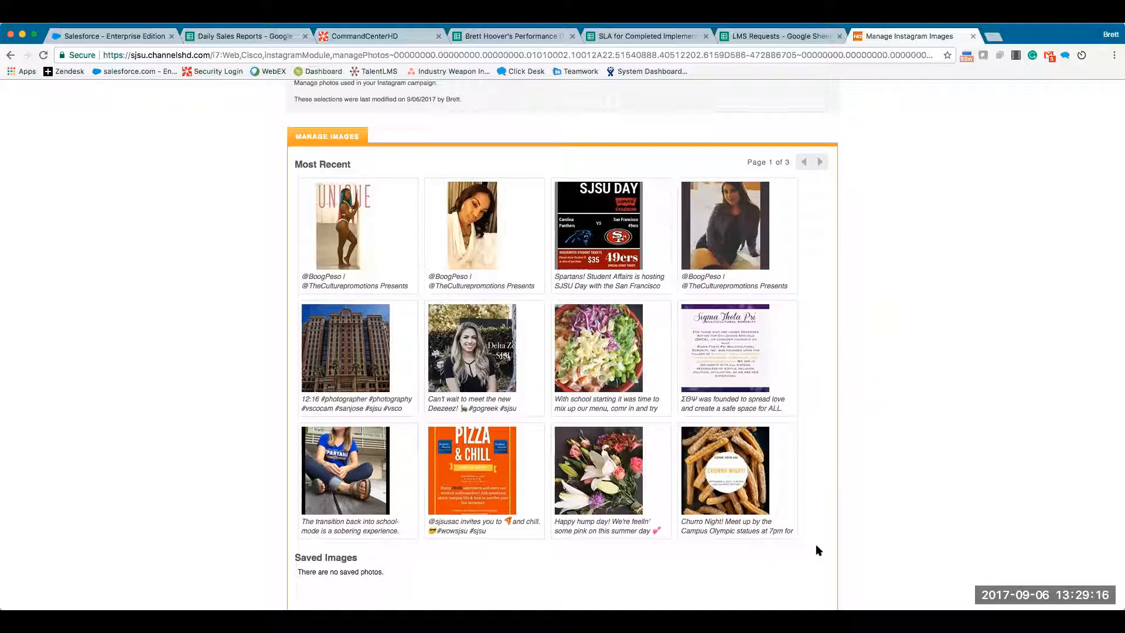
pyautogui.click(488, 460)
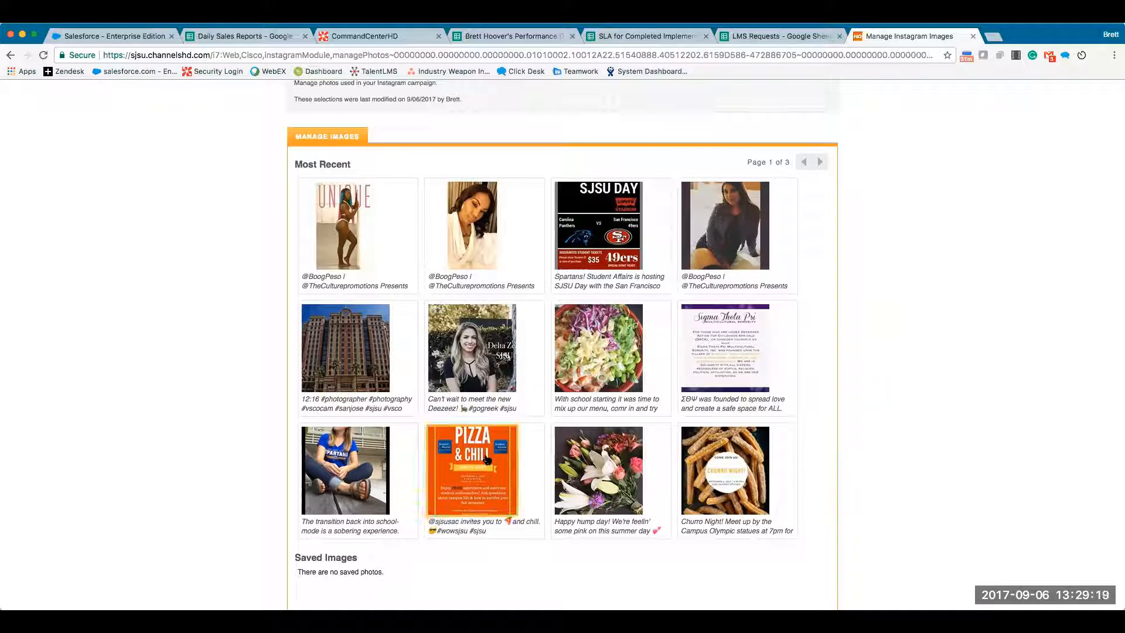
pyautogui.click(592, 248)
pyautogui.click(750, 350)
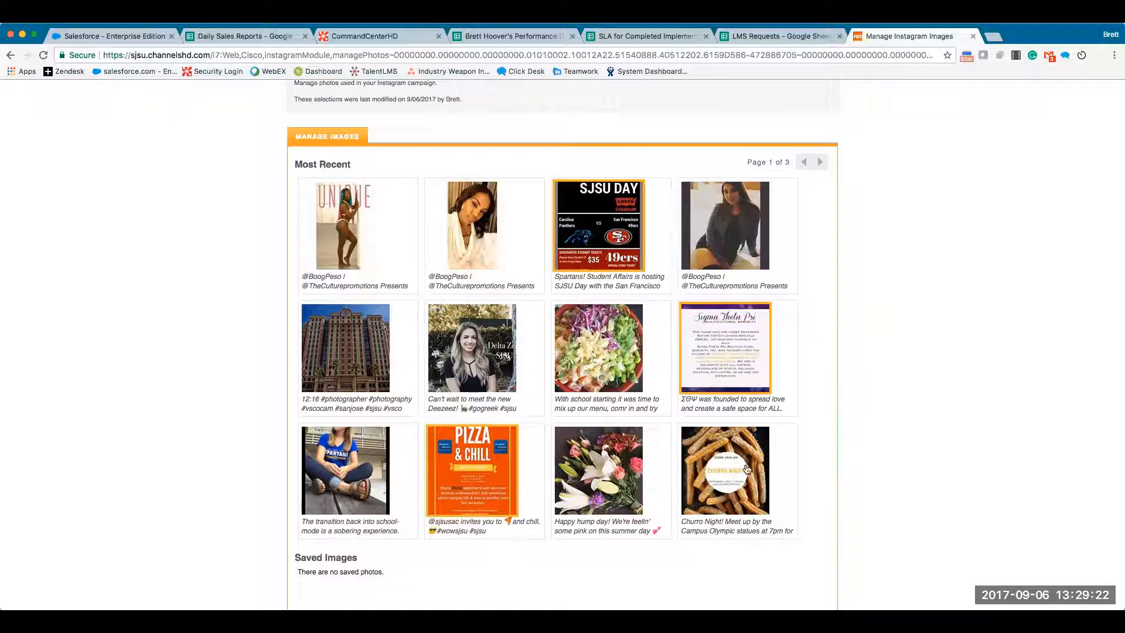
pyautogui.click(756, 441)
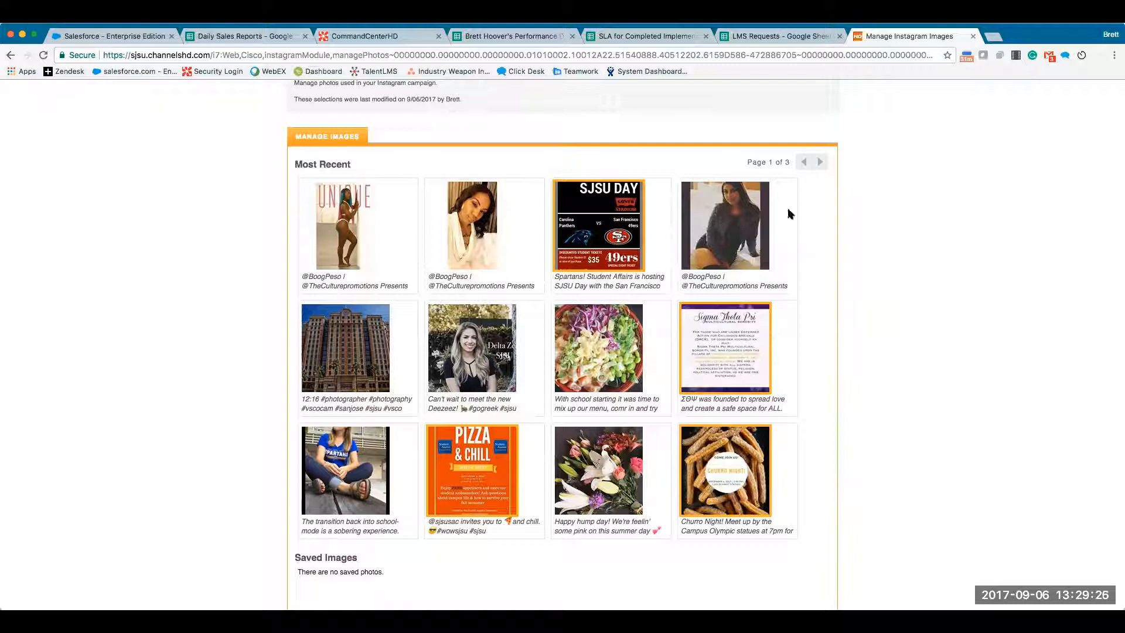
# Step: Select the San José sign and Spartan Scoop photos on page 2 of the most recent images
pyautogui.click(819, 165)
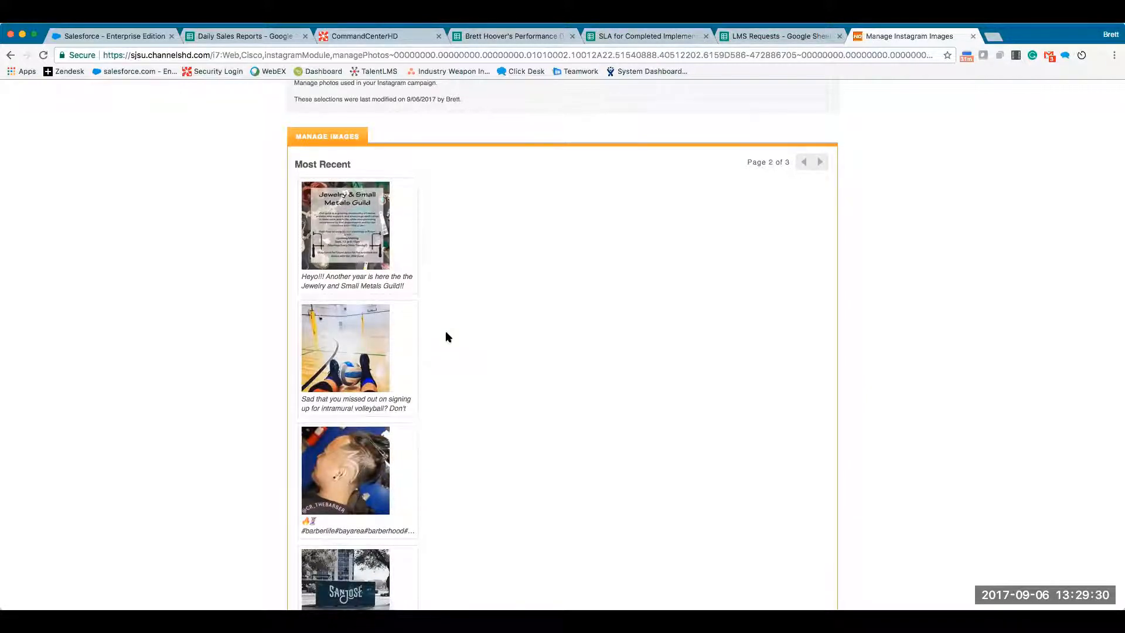
pyautogui.scroll(-5, 446, 333)
pyautogui.scroll(-2, 445, 336)
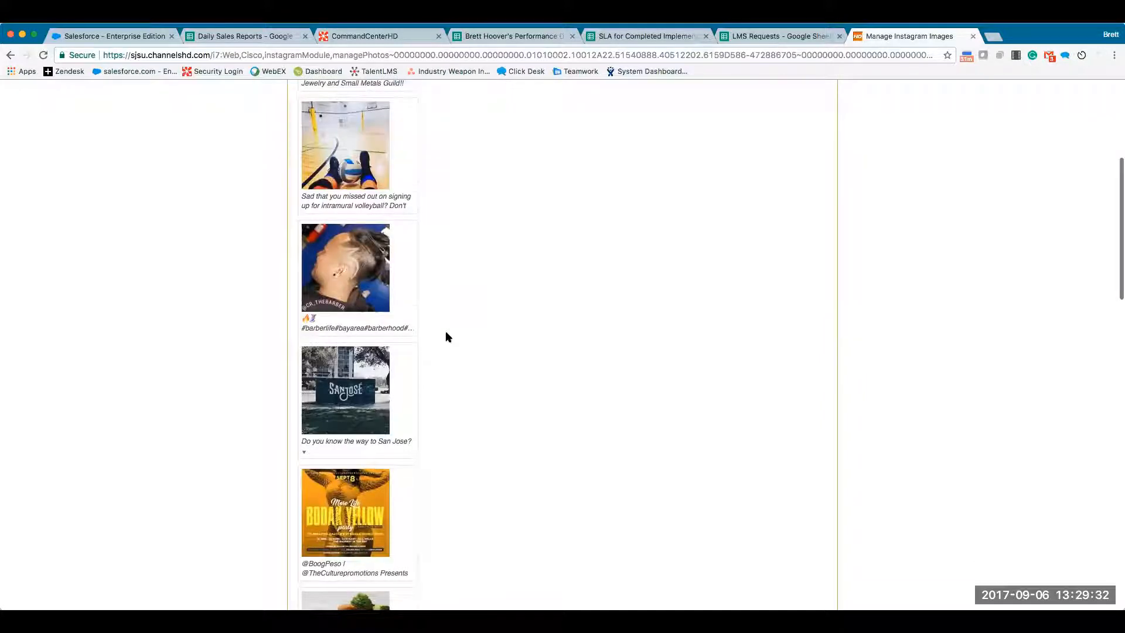
pyautogui.click(346, 317)
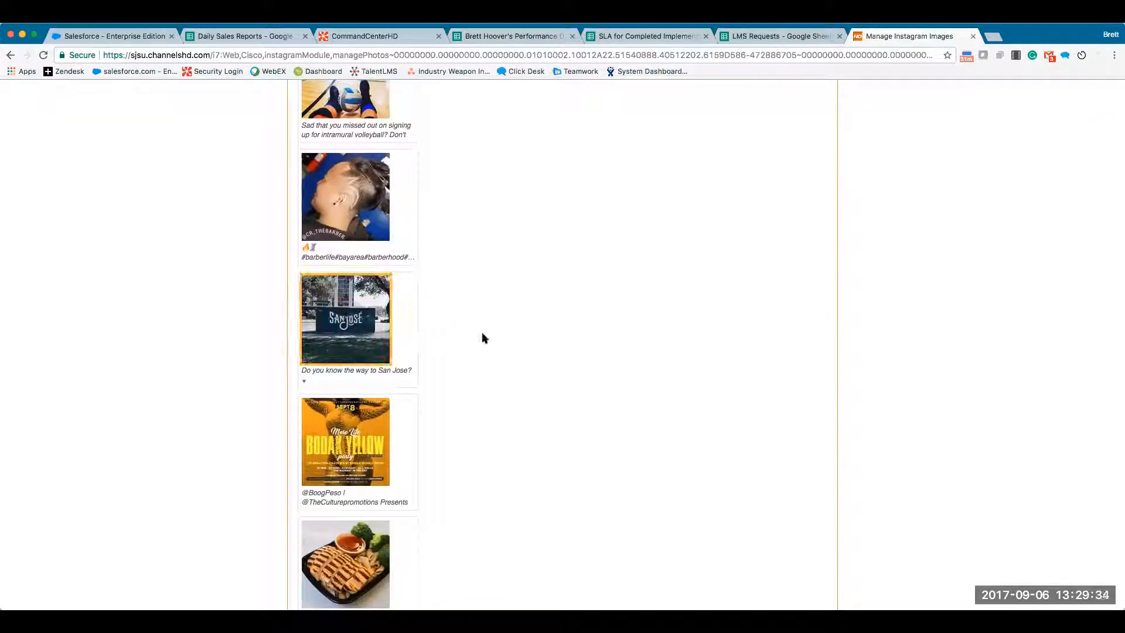
pyautogui.scroll(-4, 482, 332)
pyautogui.click(348, 548)
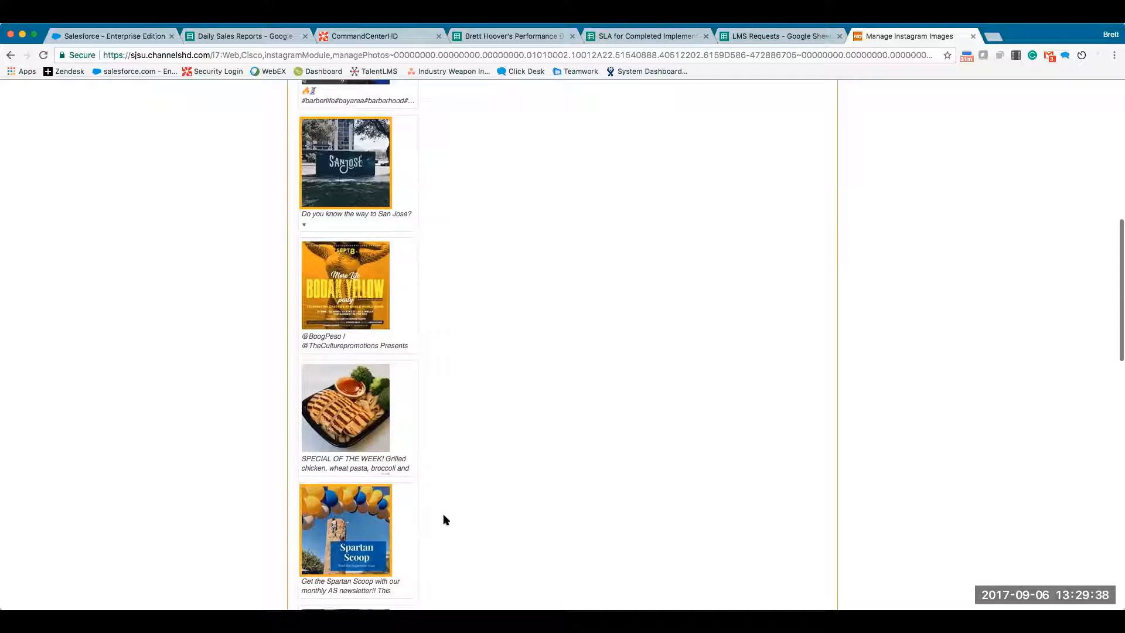
pyautogui.click(369, 536)
pyautogui.scroll(-1, 369, 535)
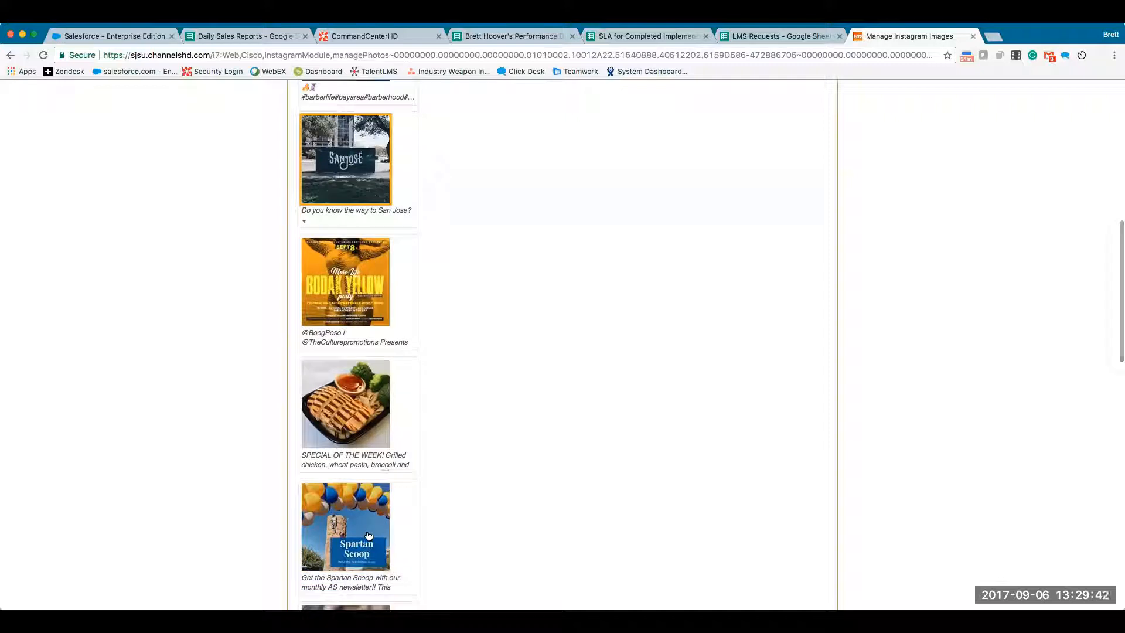
pyautogui.click(369, 536)
# Step: Save the selected images to the Instagram campaign
pyautogui.scroll(-8, 458, 511)
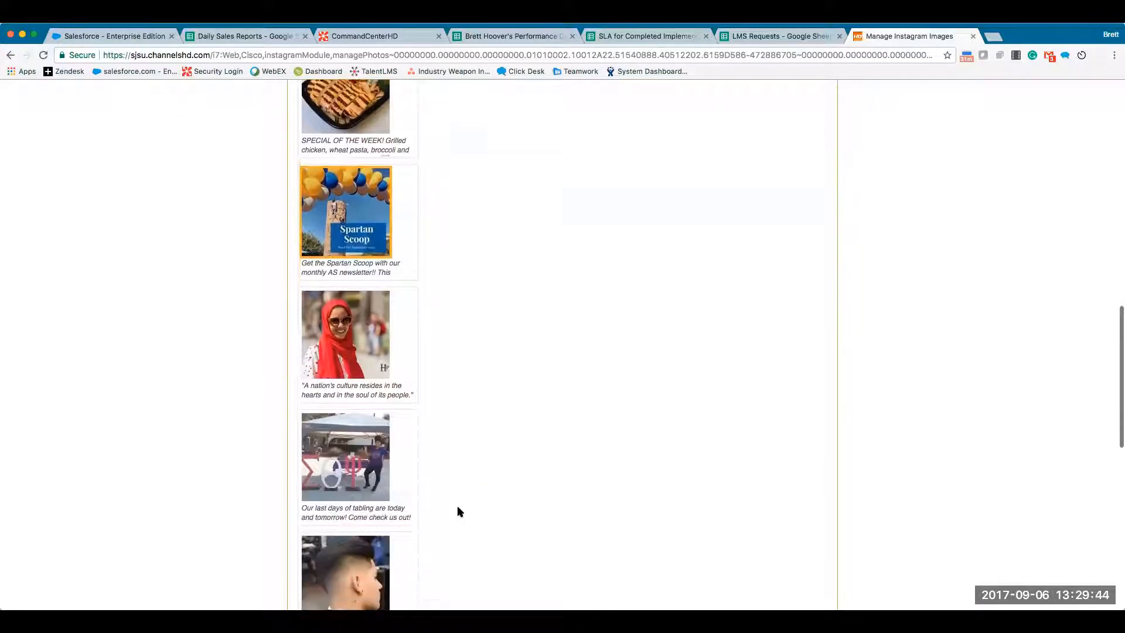
pyautogui.scroll(-8, 459, 512)
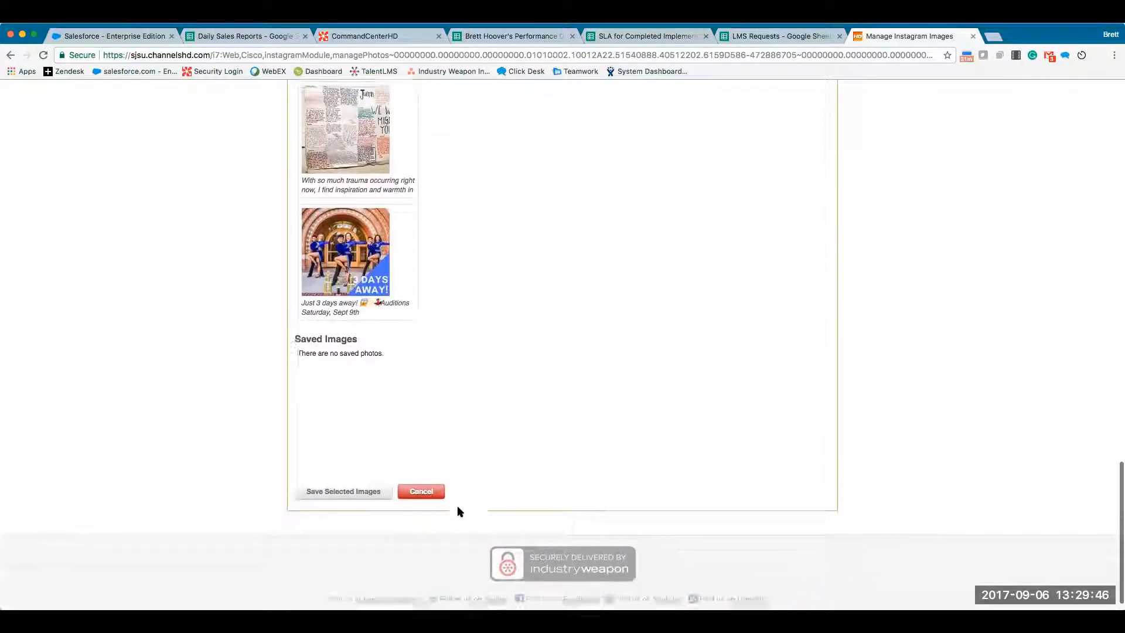
pyautogui.click(338, 492)
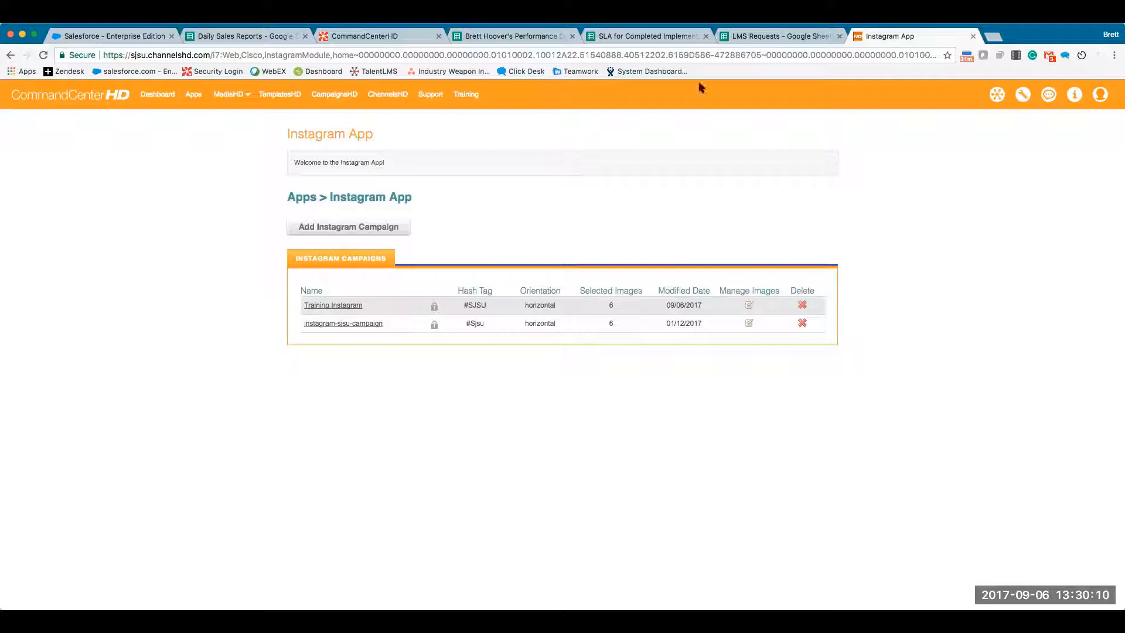
# Step: Open the campaign lineup of the Training Channel in ChannelsHD
pyautogui.click(412, 98)
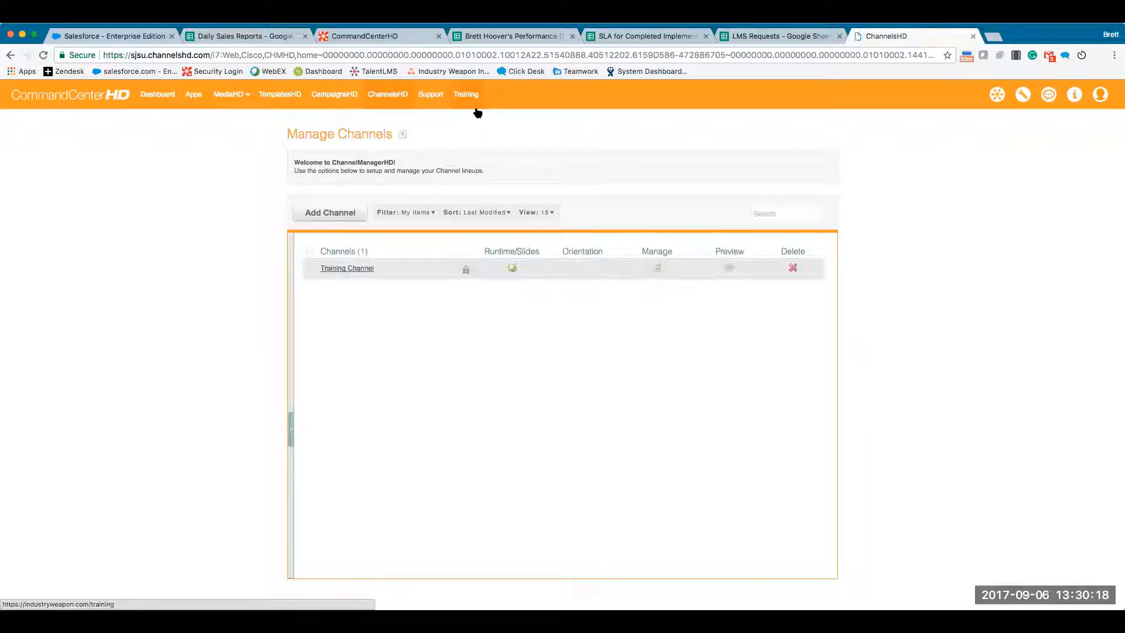
pyautogui.click(658, 269)
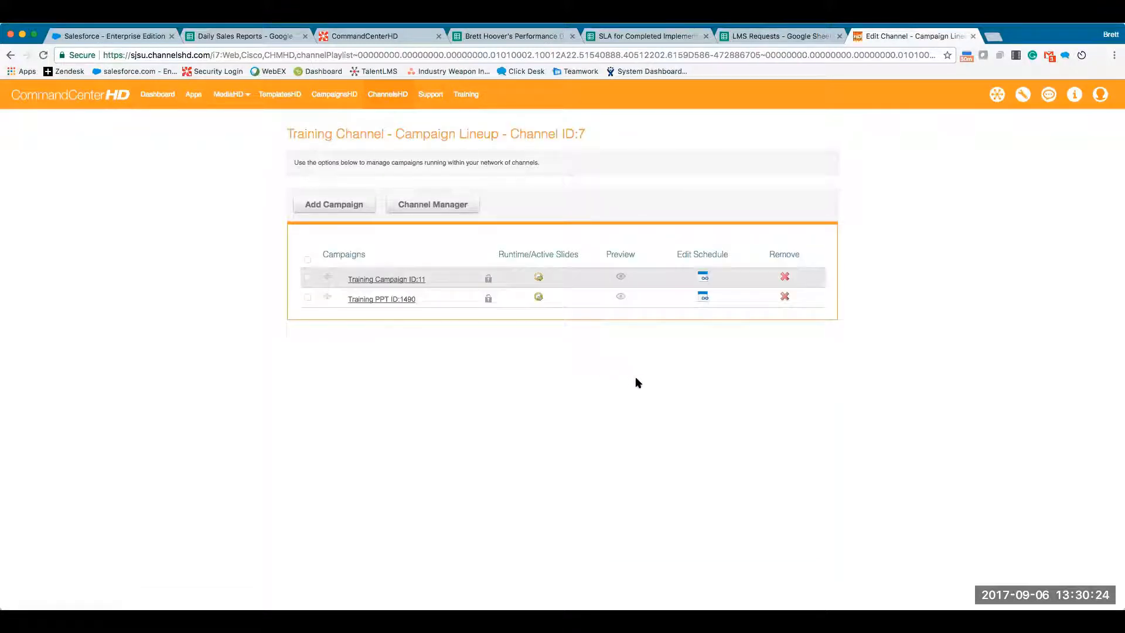
# Step: Start adding a campaign to the Training Channel lineup and choose Training Instagram from the Instagram campaigns
pyautogui.click(334, 206)
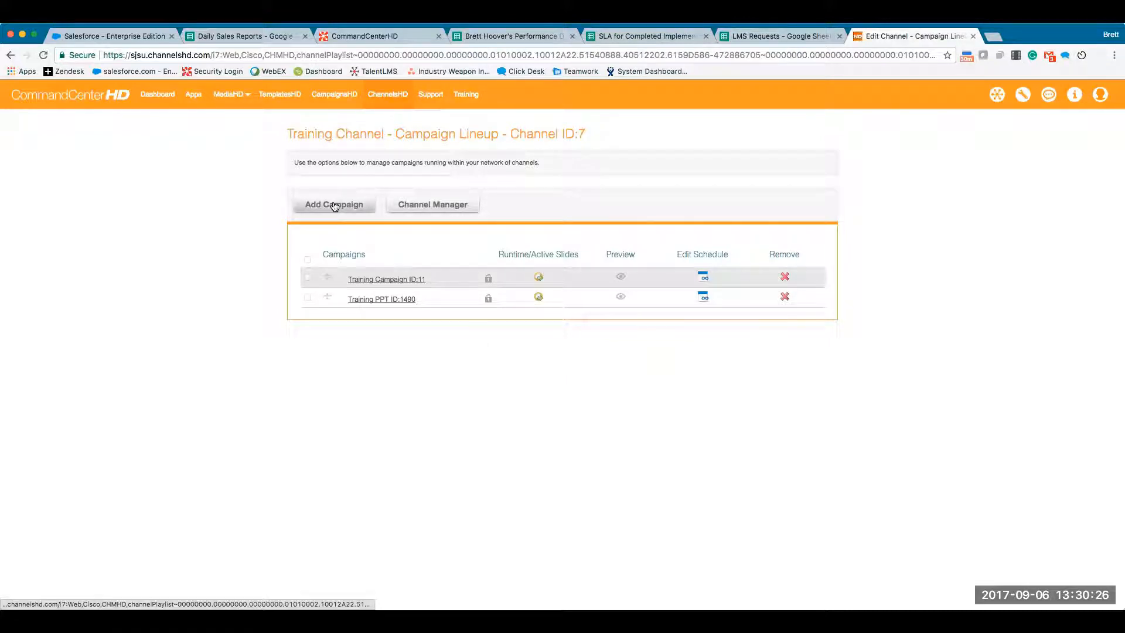
pyautogui.click(598, 237)
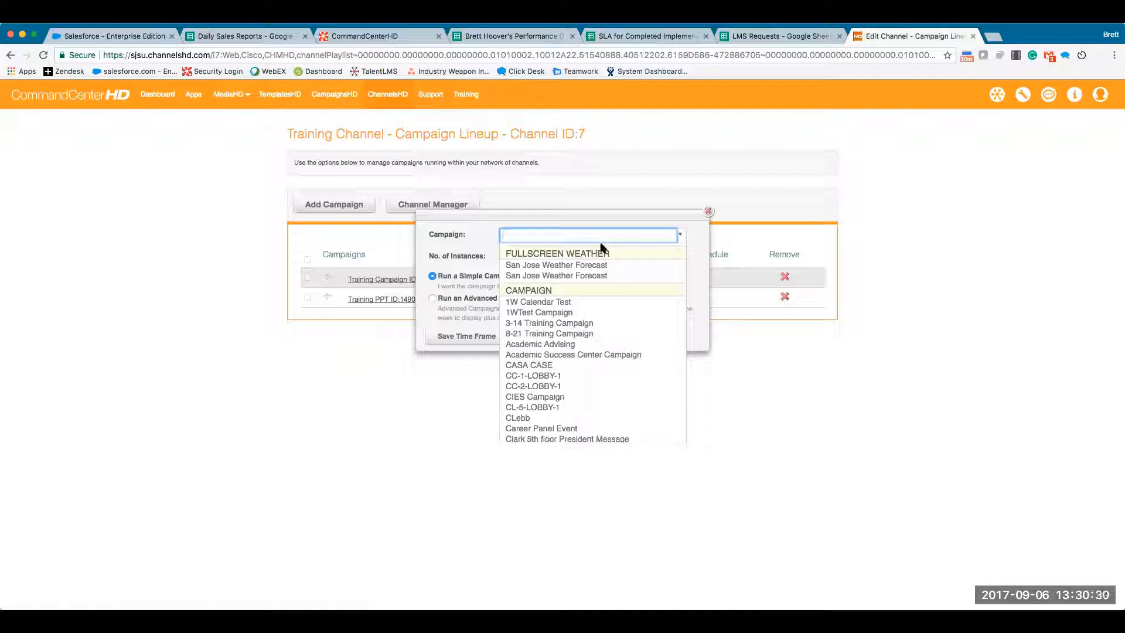
pyautogui.click(572, 264)
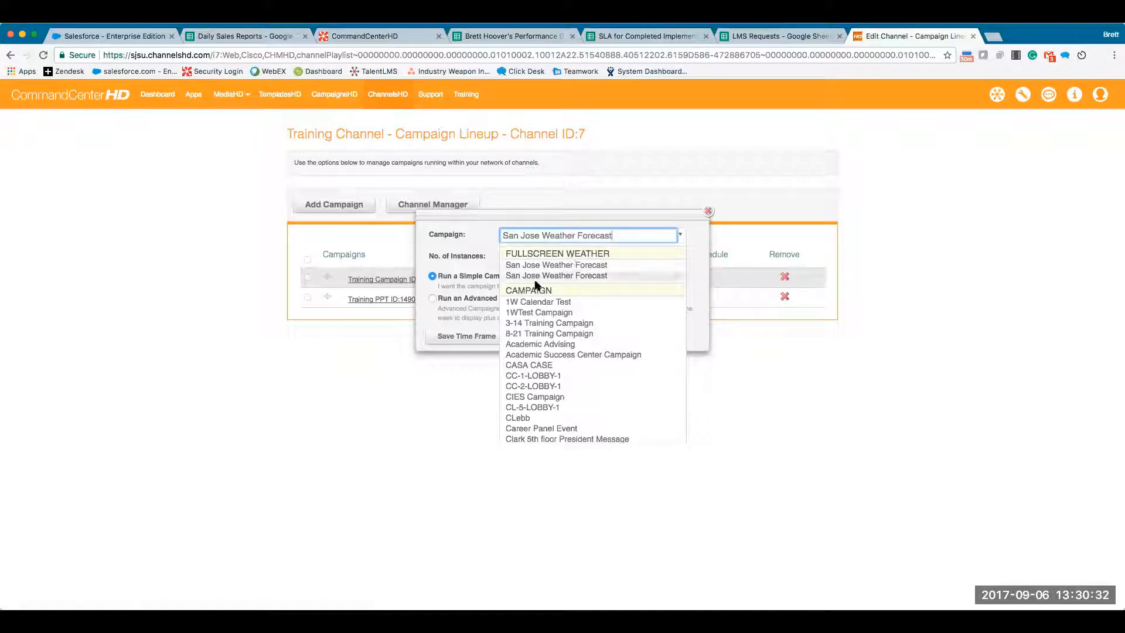
pyautogui.click(537, 301)
pyautogui.scroll(-15, 536, 301)
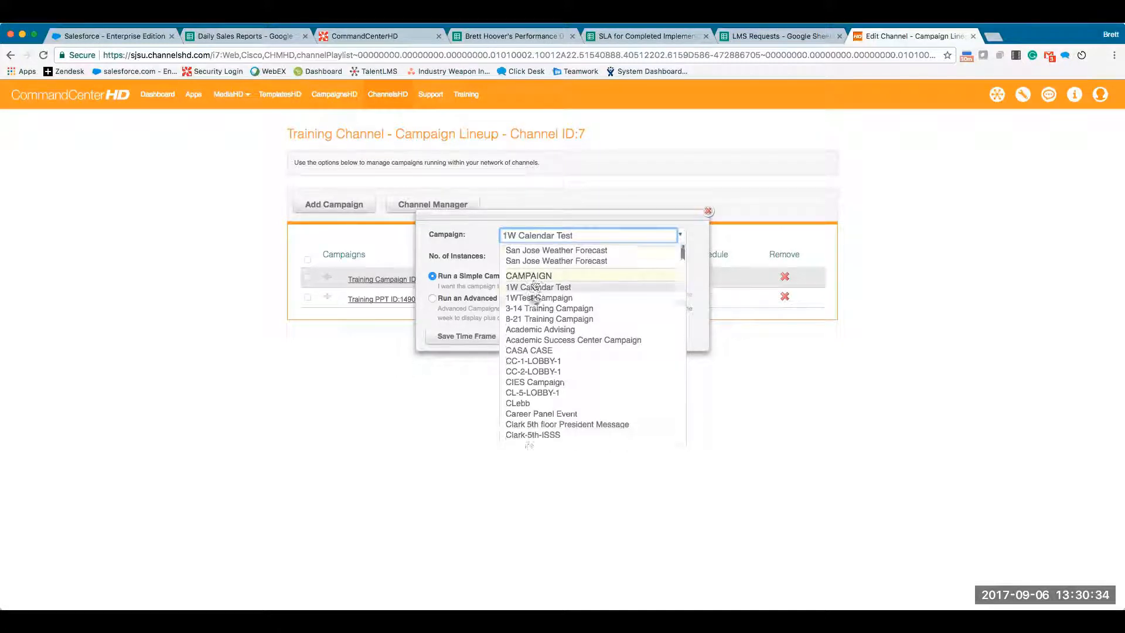
pyautogui.scroll(-15, 544, 303)
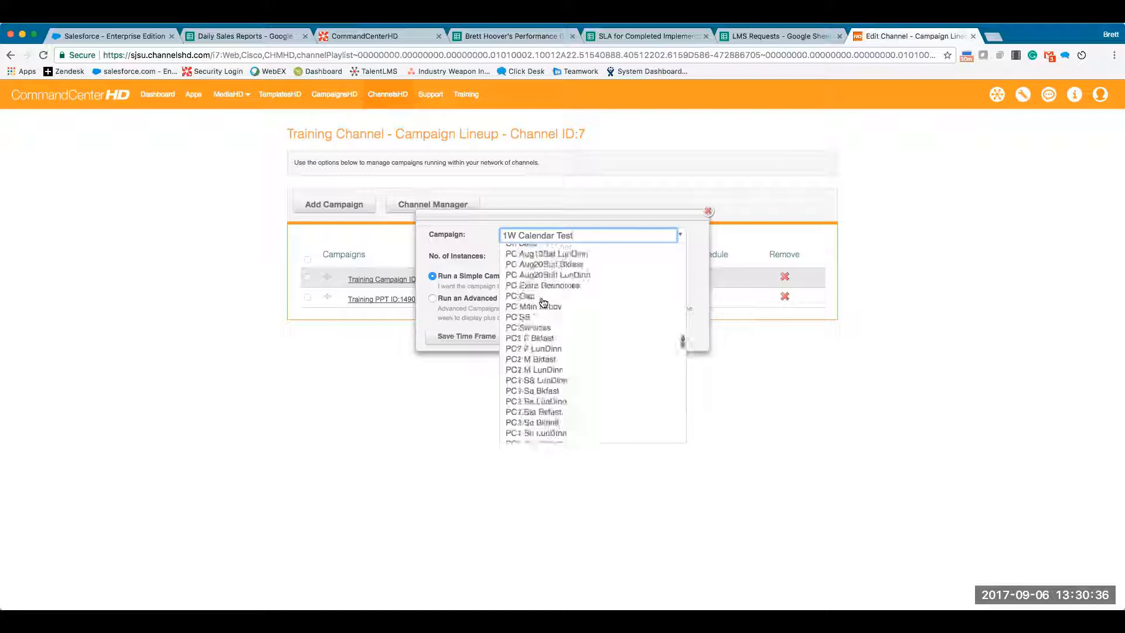
pyautogui.scroll(-5, 543, 303)
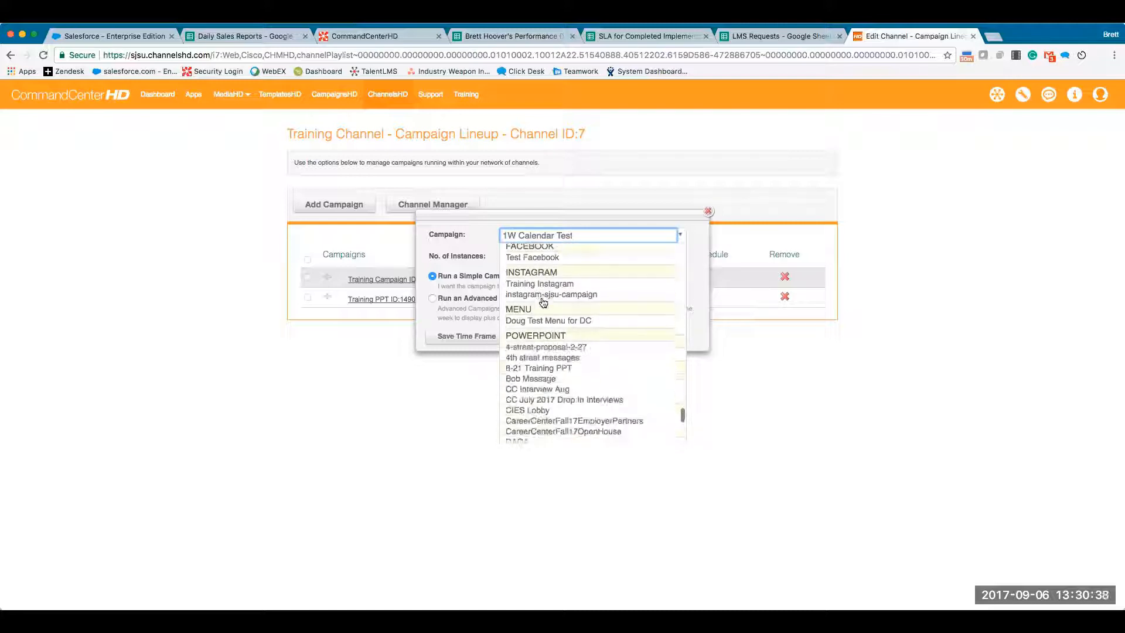
pyautogui.scroll(2, 544, 303)
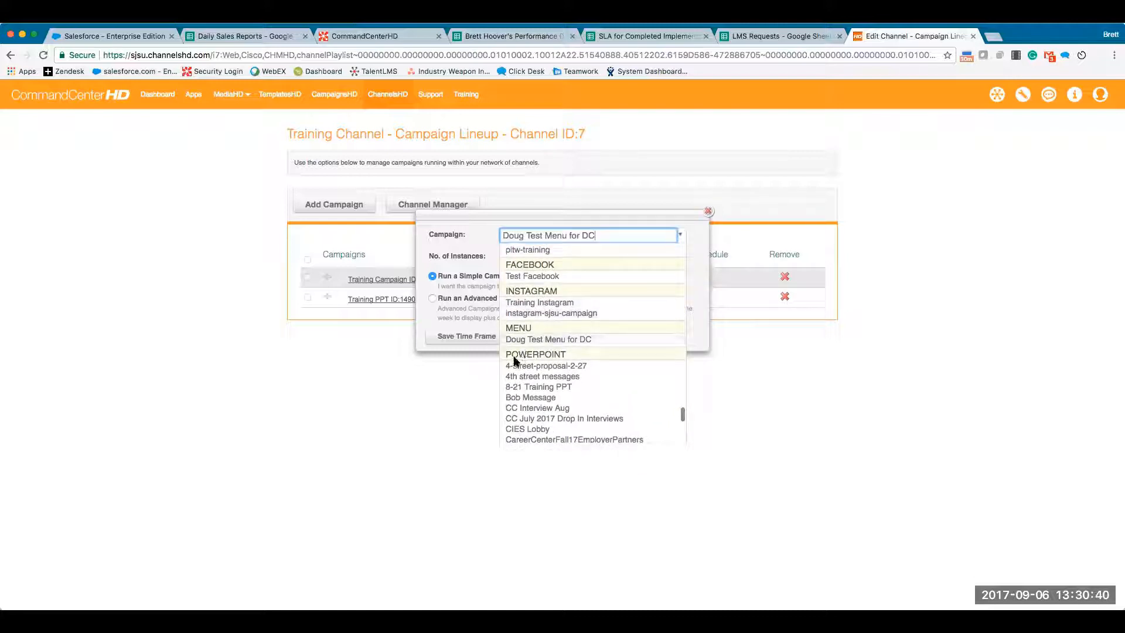
pyautogui.click(567, 303)
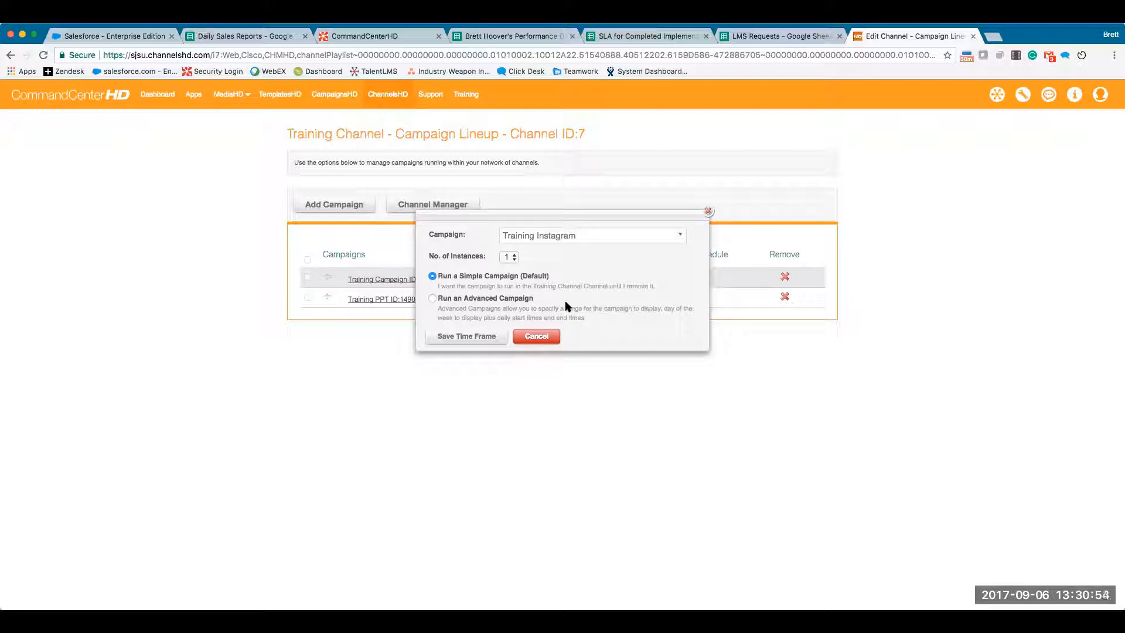
# Step: Set the Training Instagram entry to run as an advanced campaign and discard the addition without saving the time frame
pyautogui.click(502, 298)
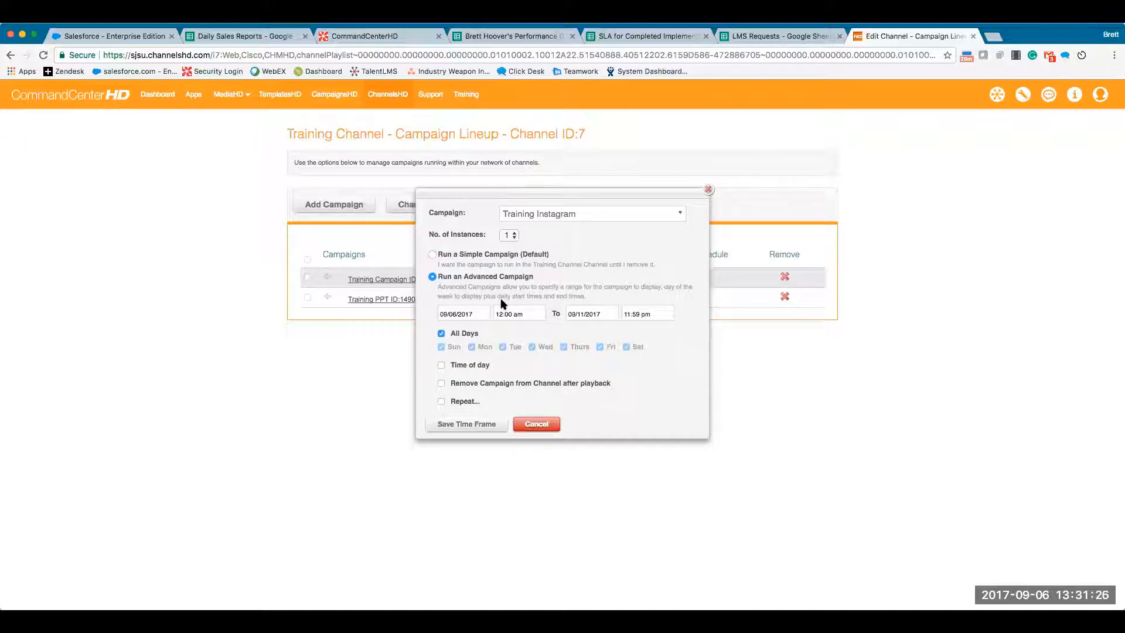
pyautogui.click(535, 423)
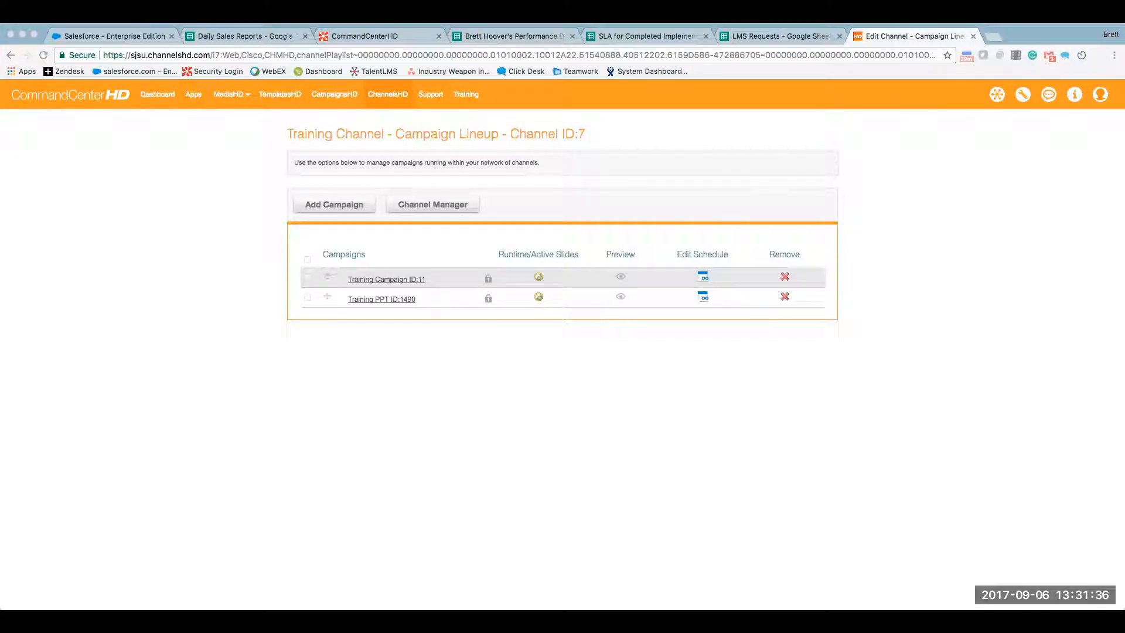
pyautogui.click(947, 472)
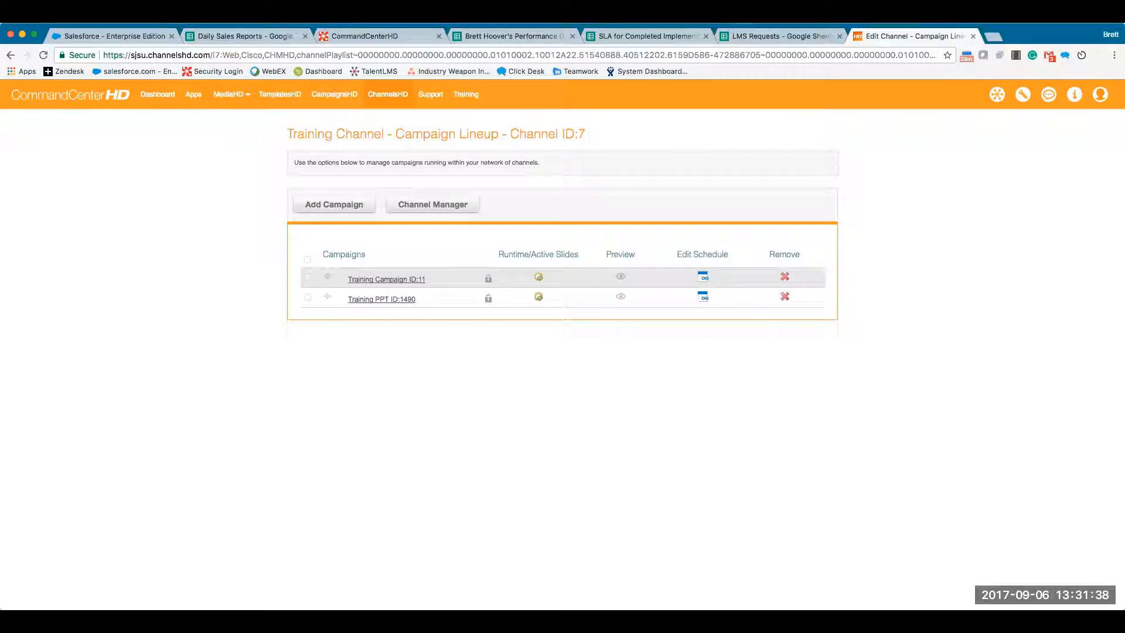